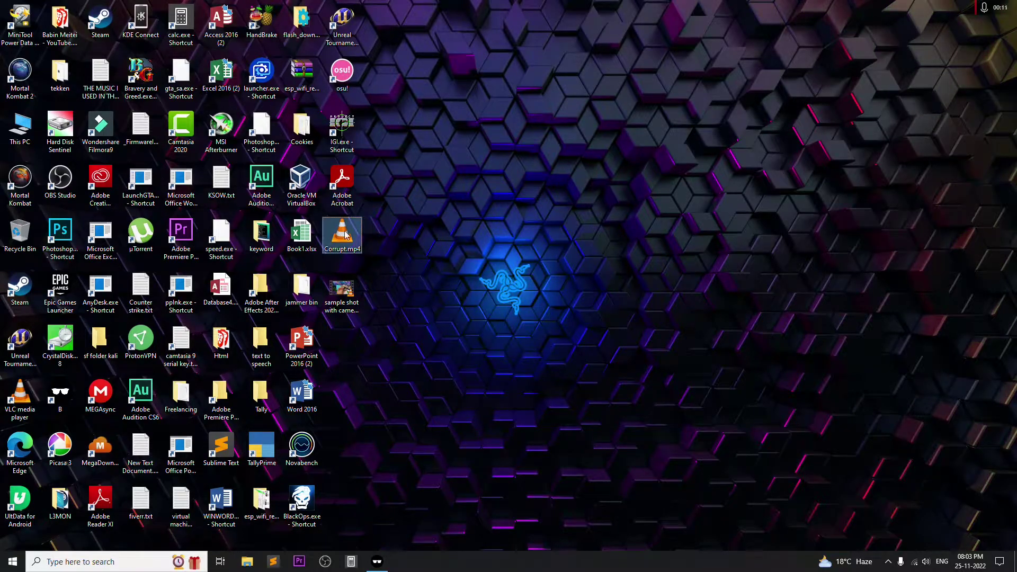
pyautogui.doubleClick(342, 237)
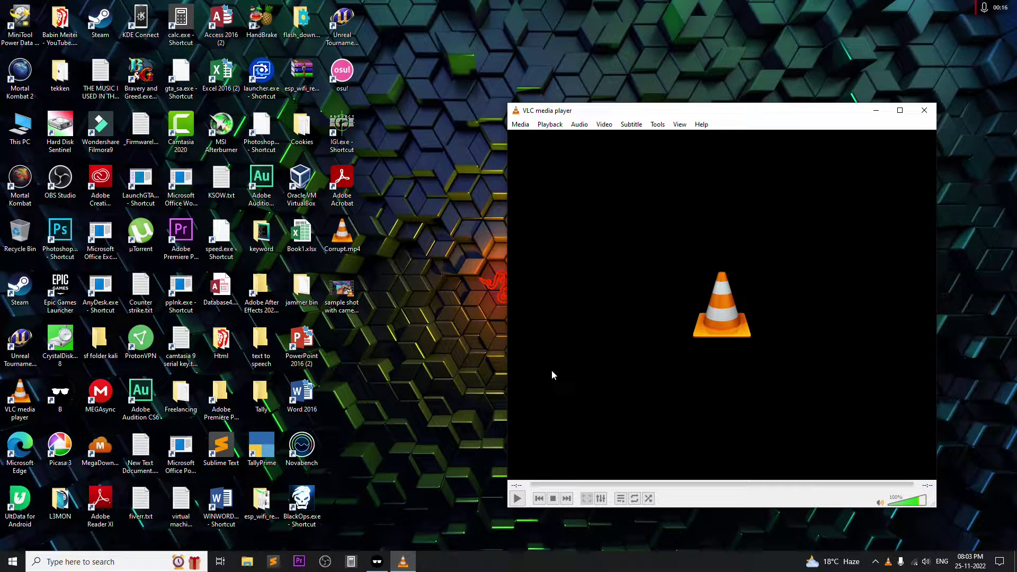
pyautogui.click(518, 499)
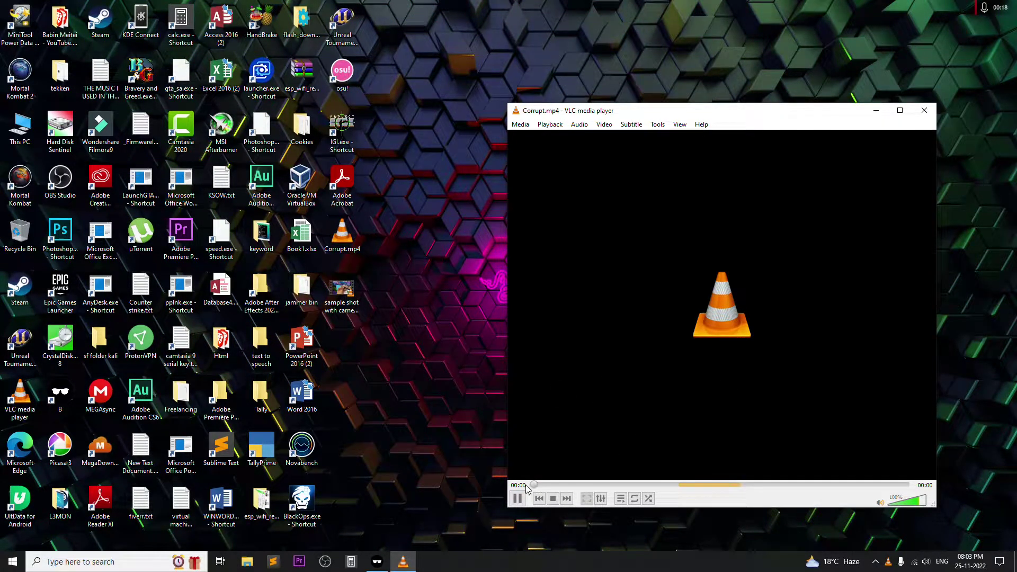
pyautogui.click(517, 498)
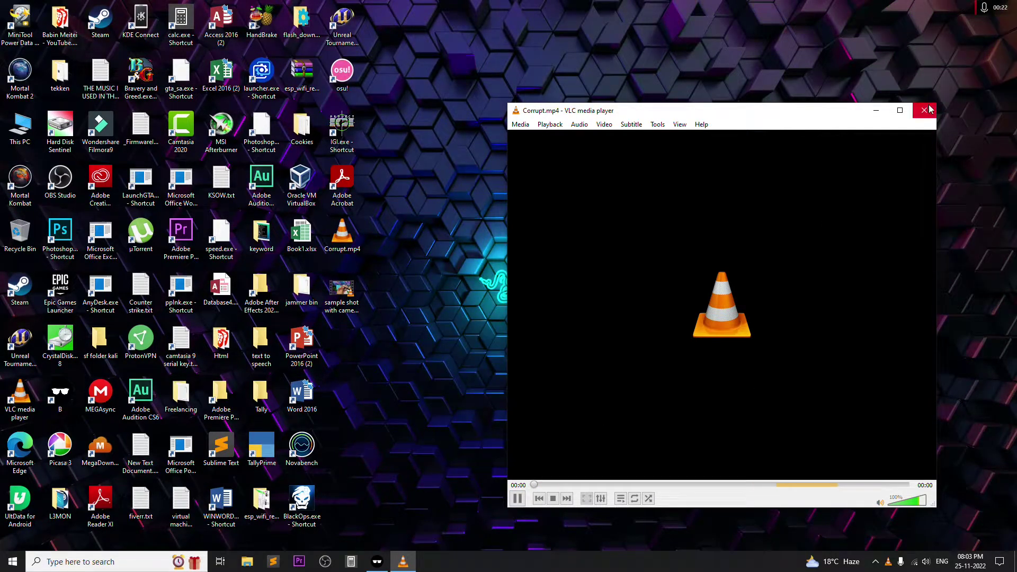
pyautogui.click(925, 110)
pyautogui.rightClick(350, 237)
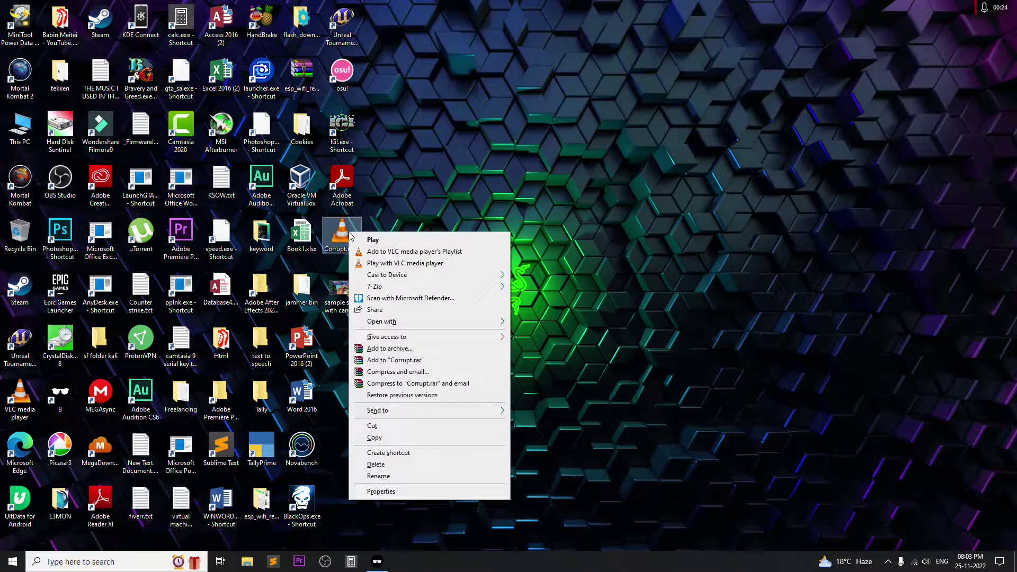
pyautogui.click(382, 493)
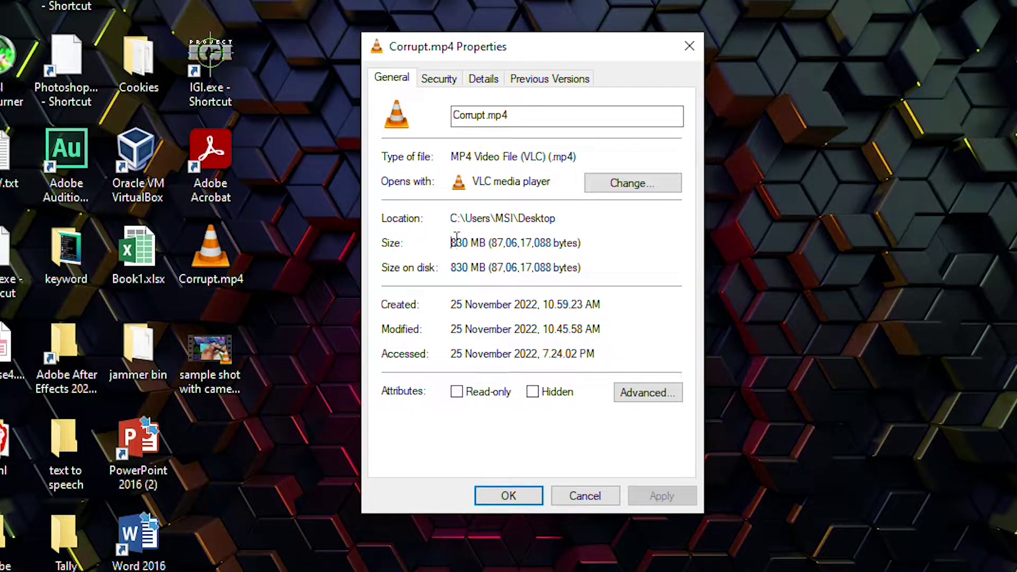
pyautogui.moveTo(451, 242); pyautogui.dragTo(485, 243)
pyautogui.click(493, 243)
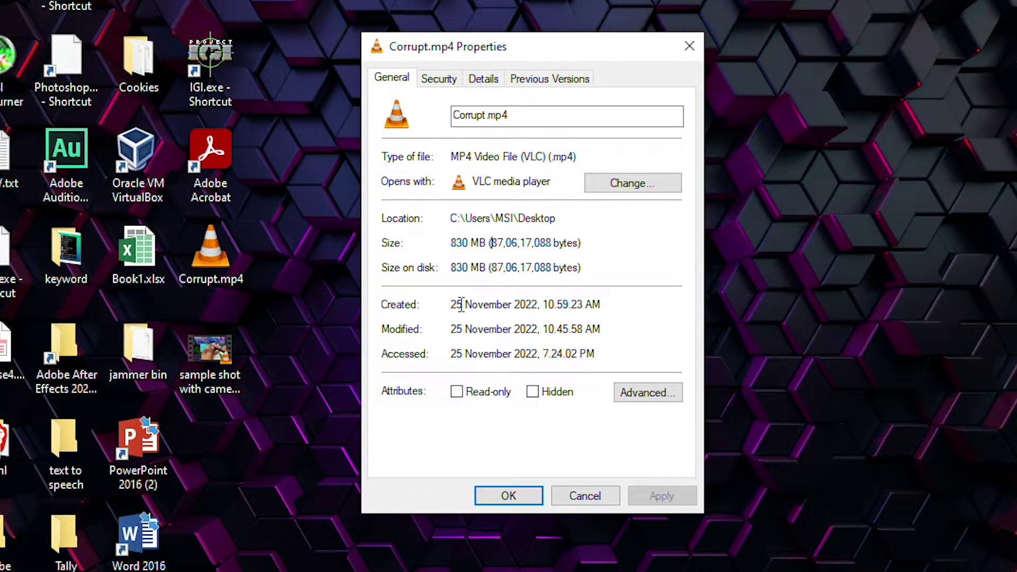
pyautogui.click(690, 46)
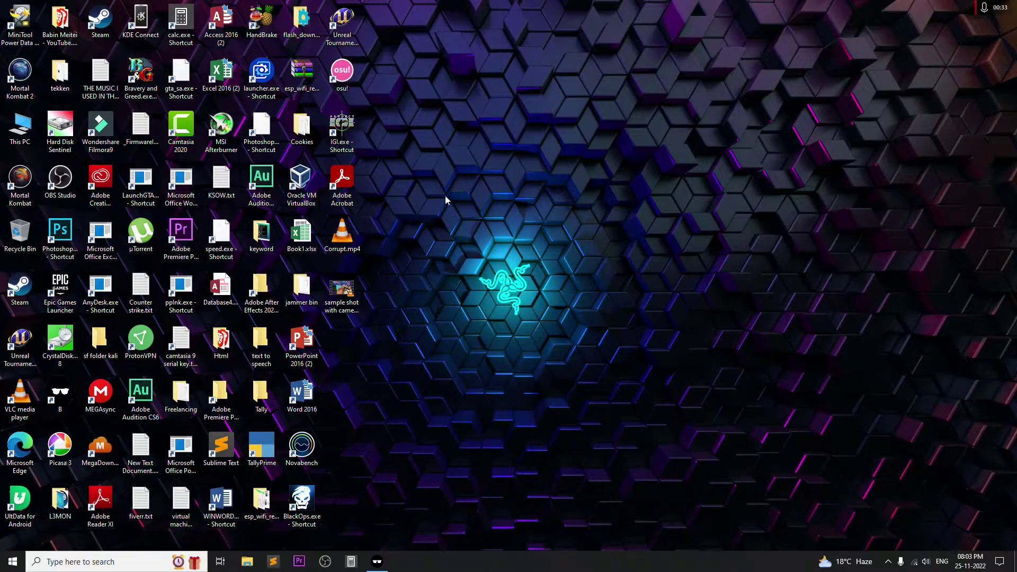